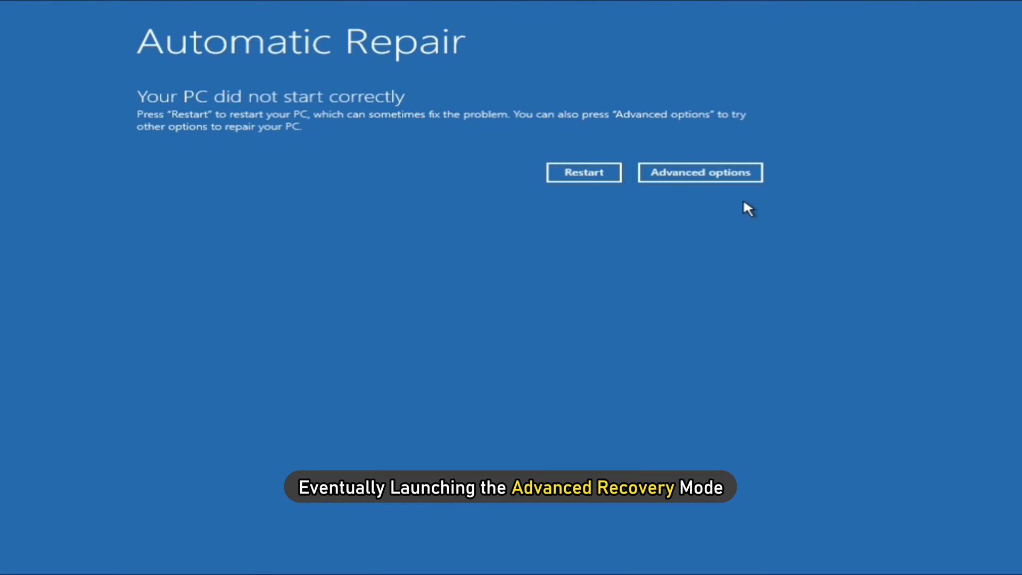
Go through Troubleshoot to Startup Settings and restart into Safe Mode with F4.
click(701, 172)
click(260, 282)
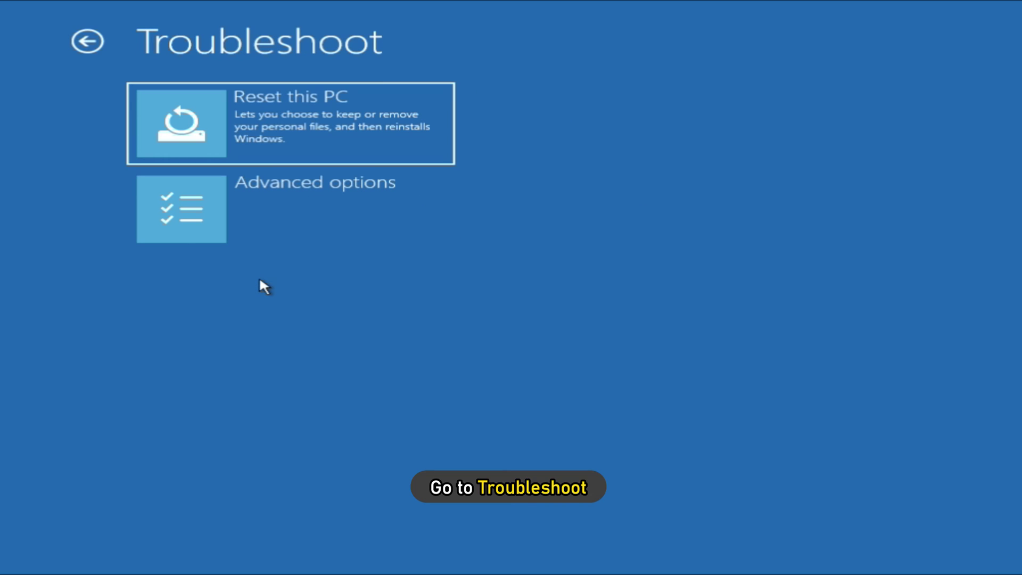
click(241, 197)
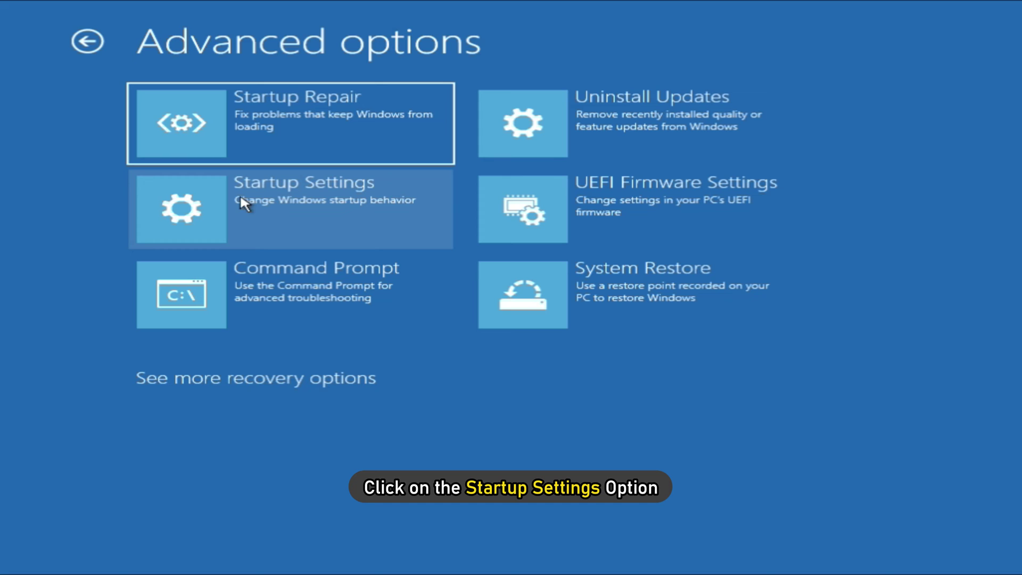
click(326, 212)
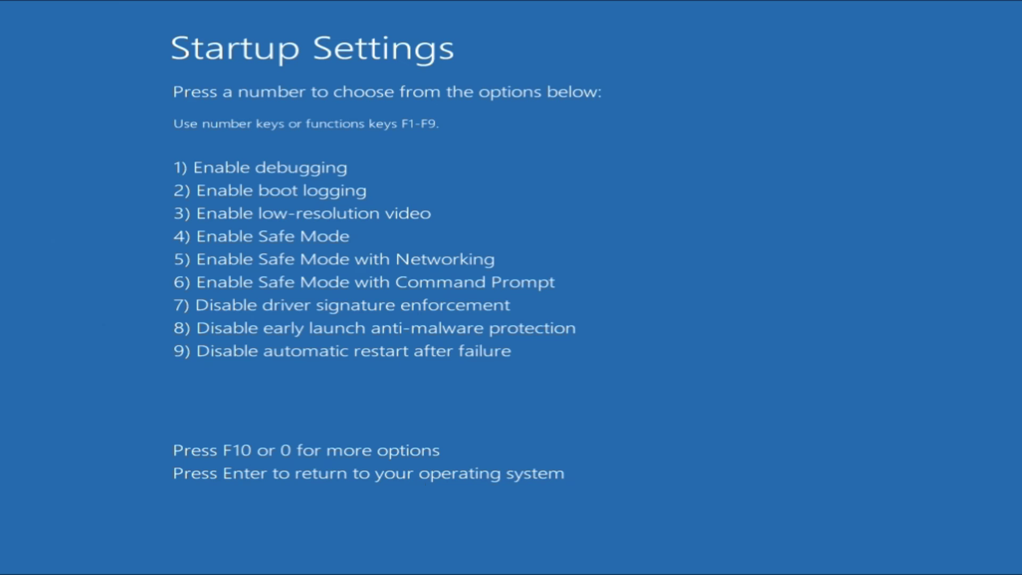
key(F4)
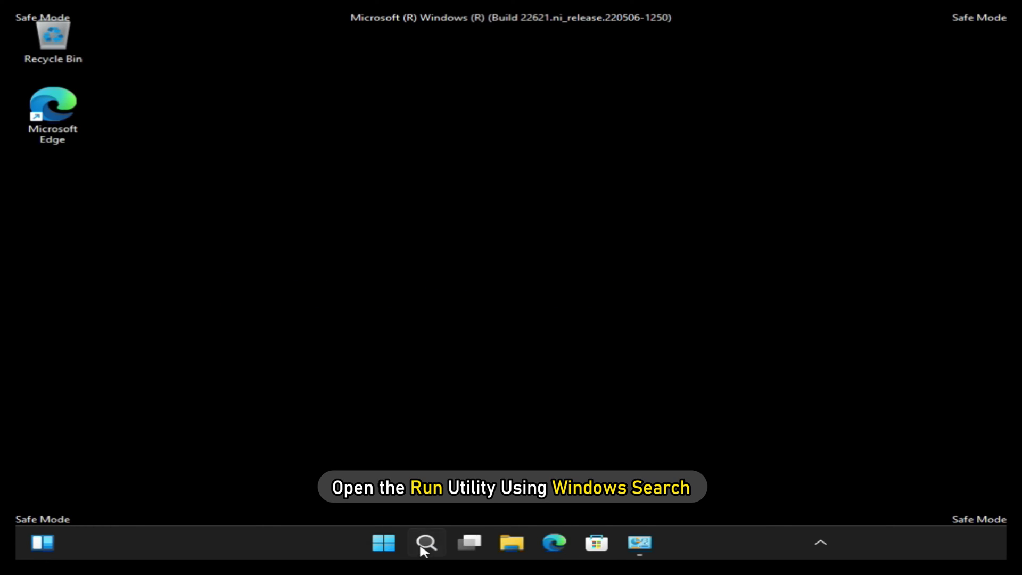
Open the Run utility from Windows Search and run services.msc.
click(426, 540)
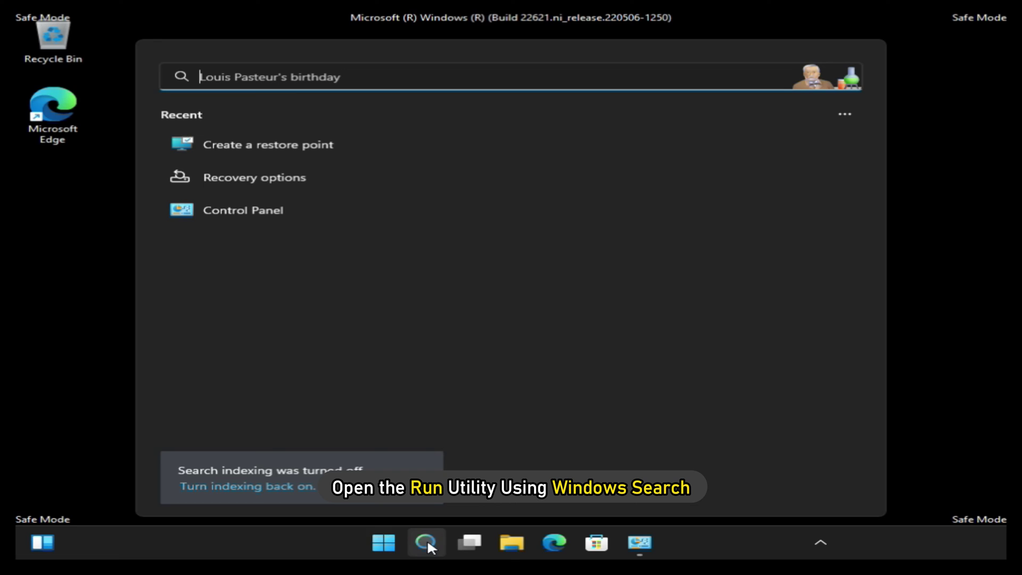
text(run)
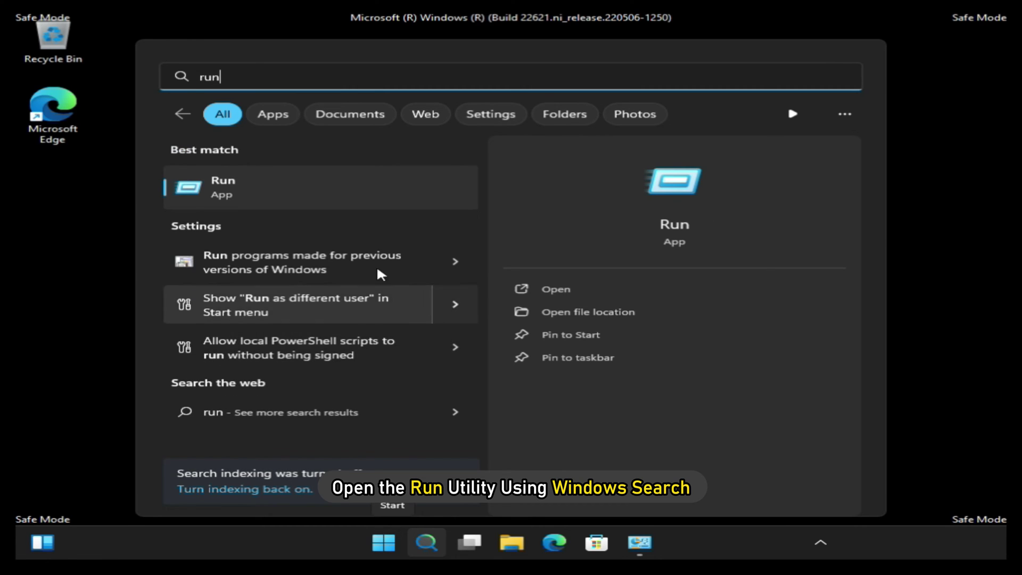
key(Return)
text(ser)
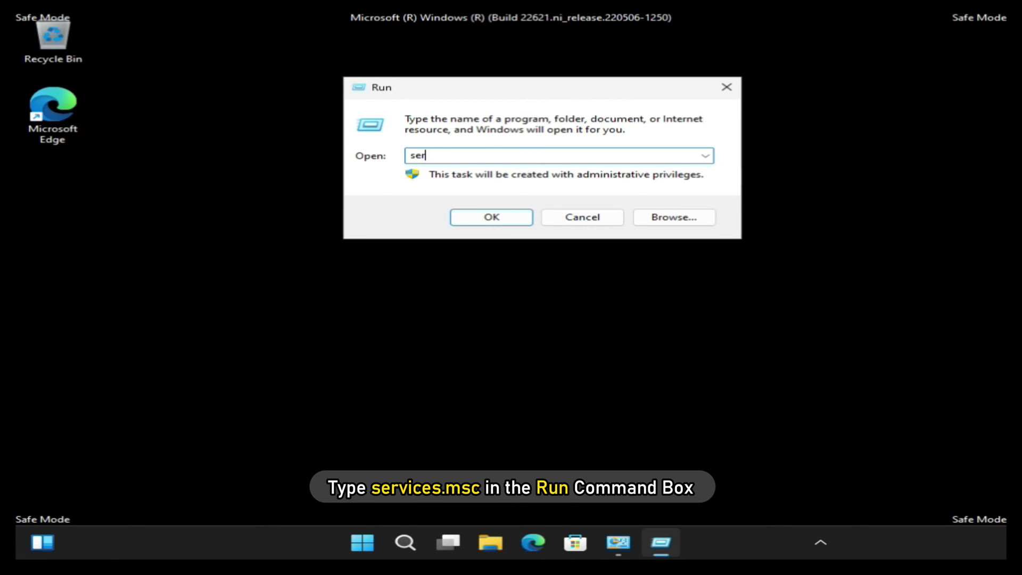
text(vices.msc)
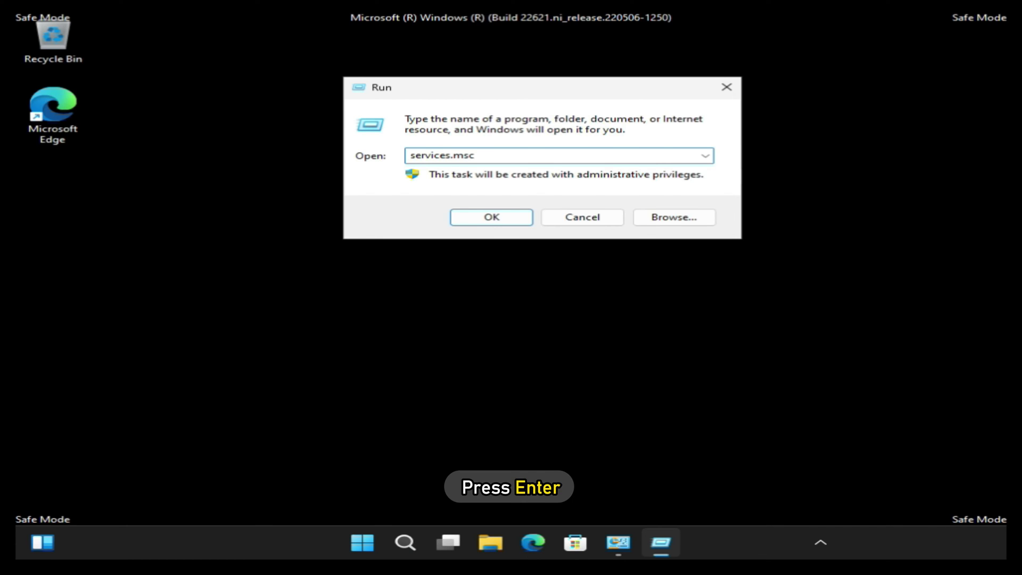
key(Return)
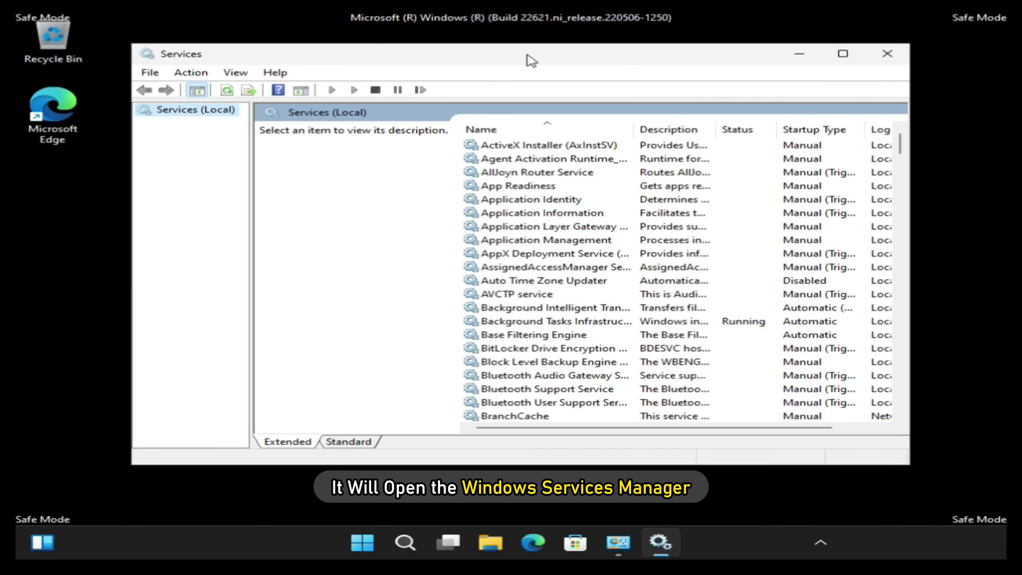
Set the Windows Error Reporting Service startup type to Disabled and apply it.
scroll(580, 306, down, 20)
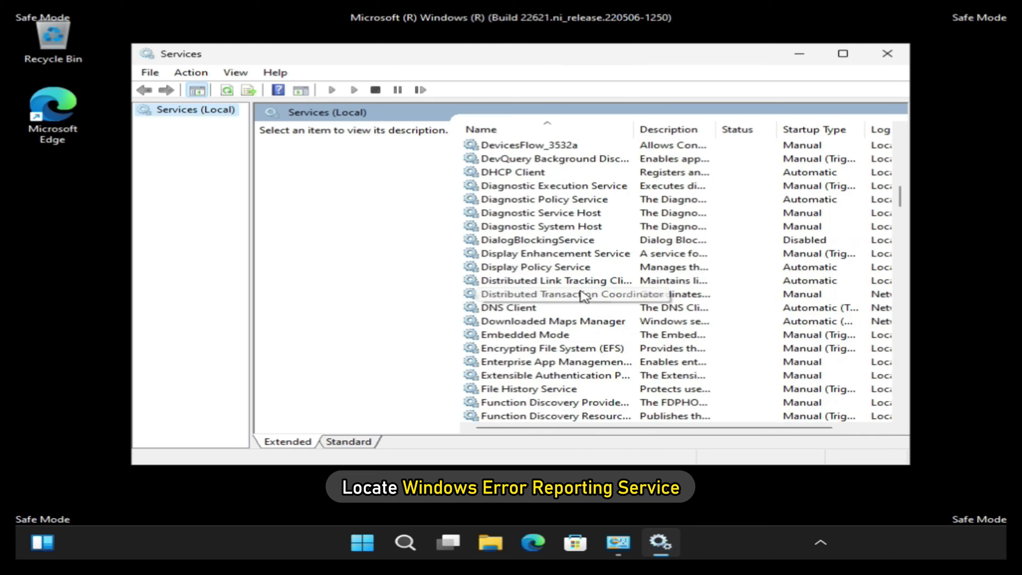
scroll(579, 314, down, 8)
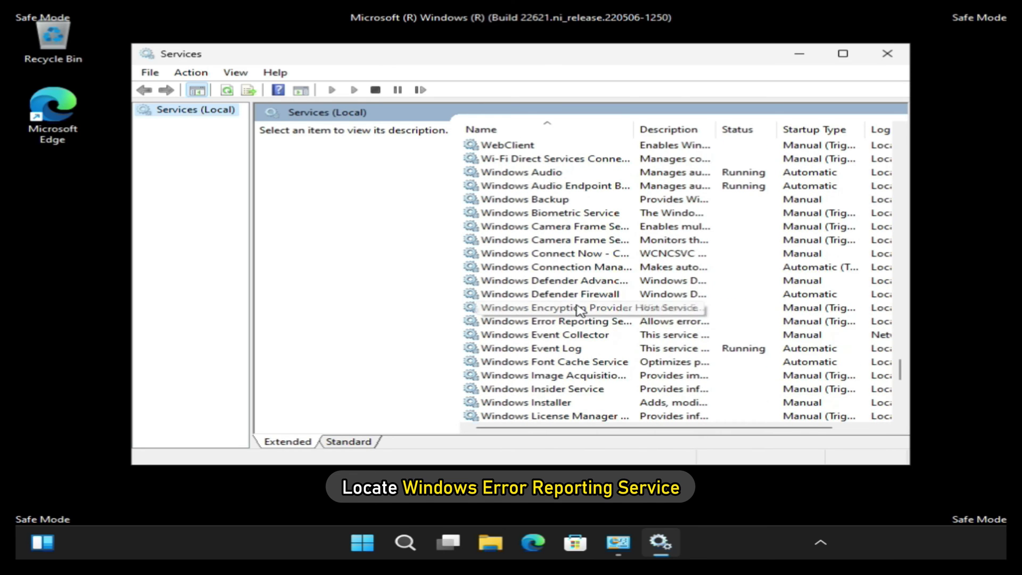
click(589, 322)
double_click(537, 323)
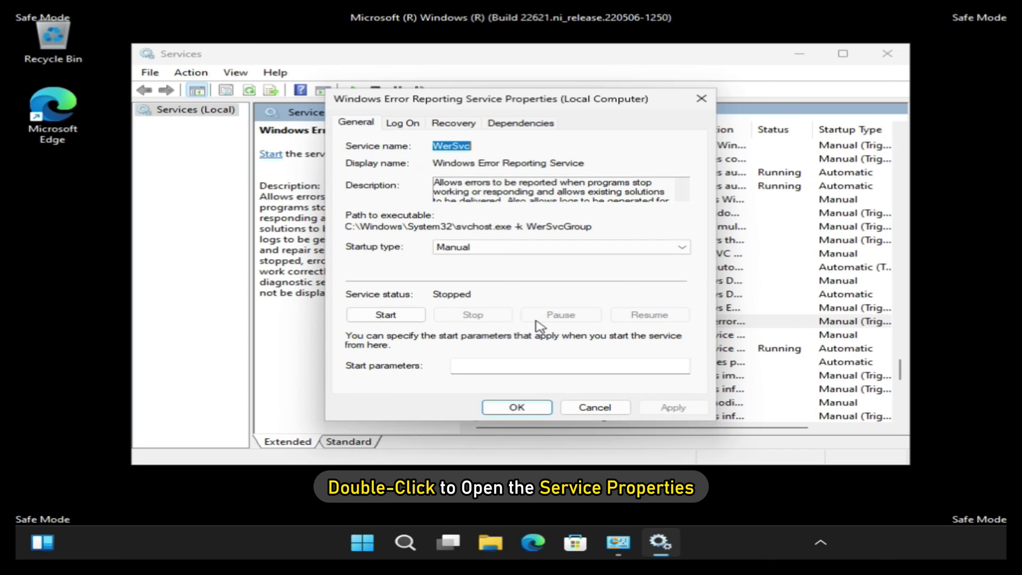
key(Tab)
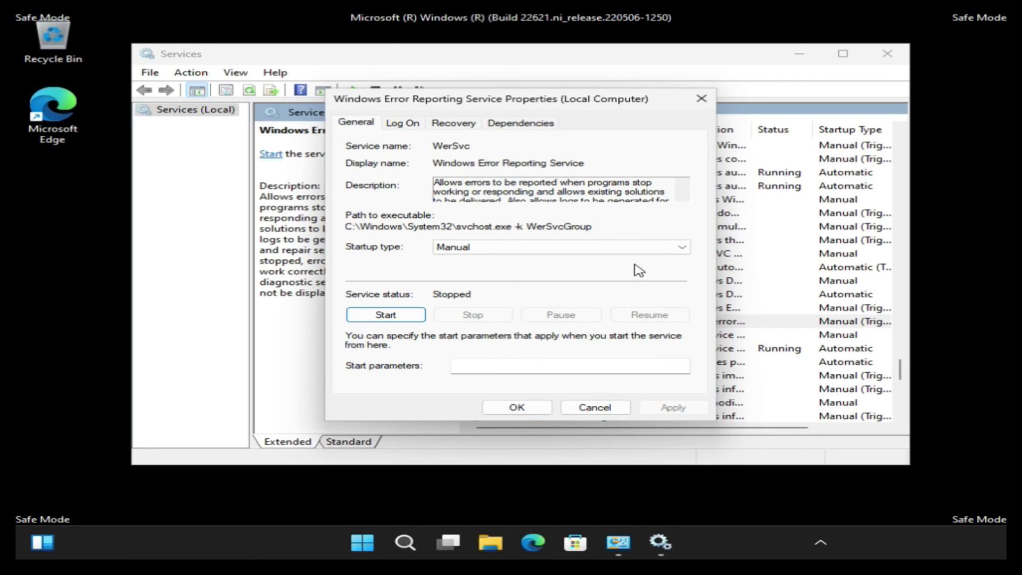
click(679, 247)
click(472, 288)
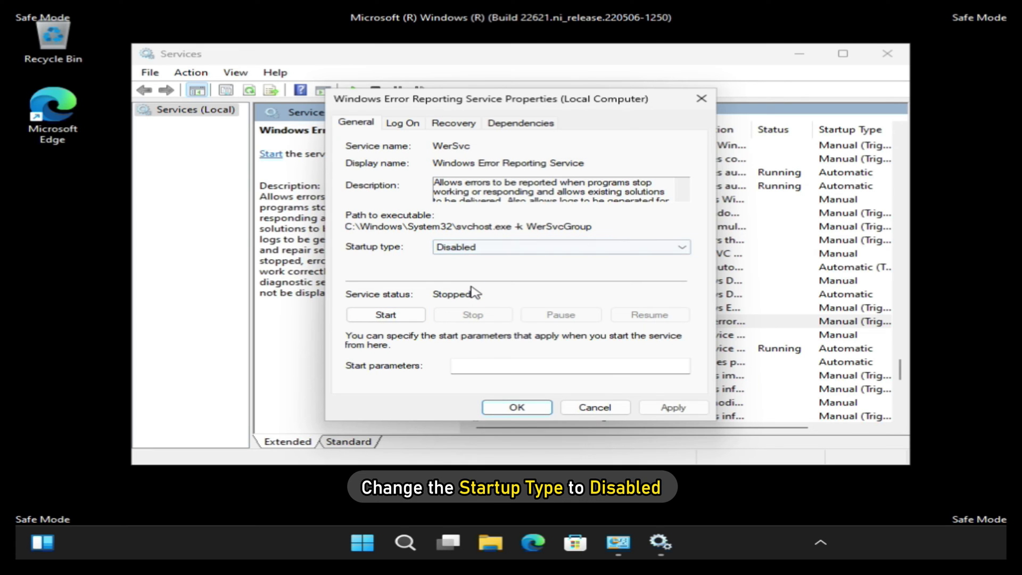
click(684, 408)
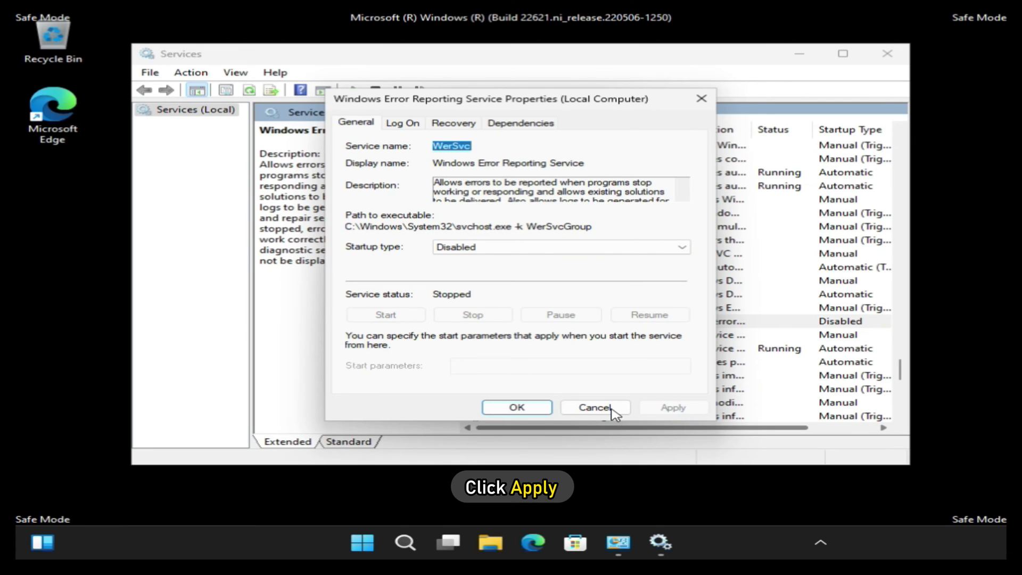
click(517, 408)
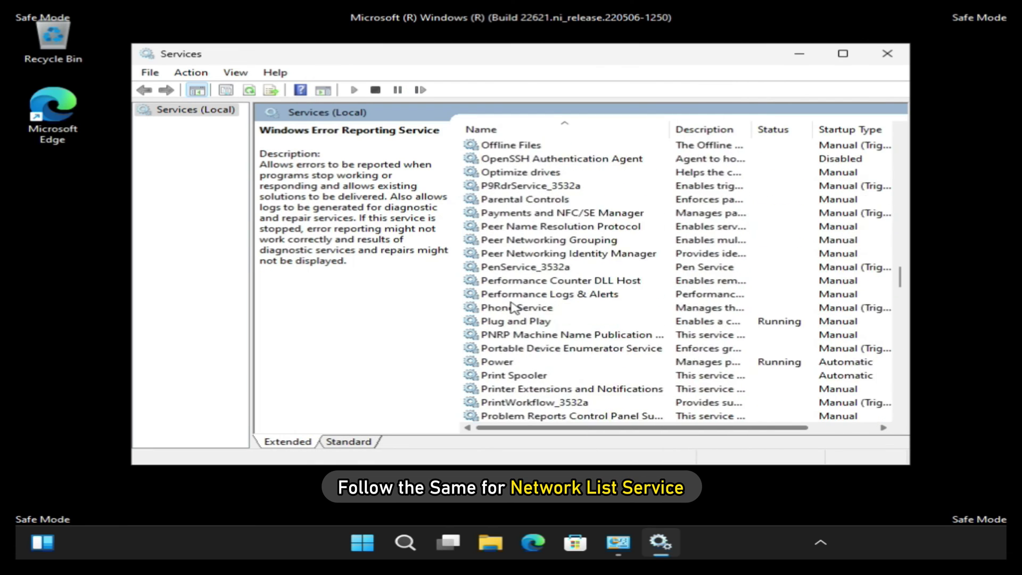
Set the Network List Service startup type to Disabled and apply it.
scroll(519, 305, up, 4)
double_click(511, 241)
click(580, 247)
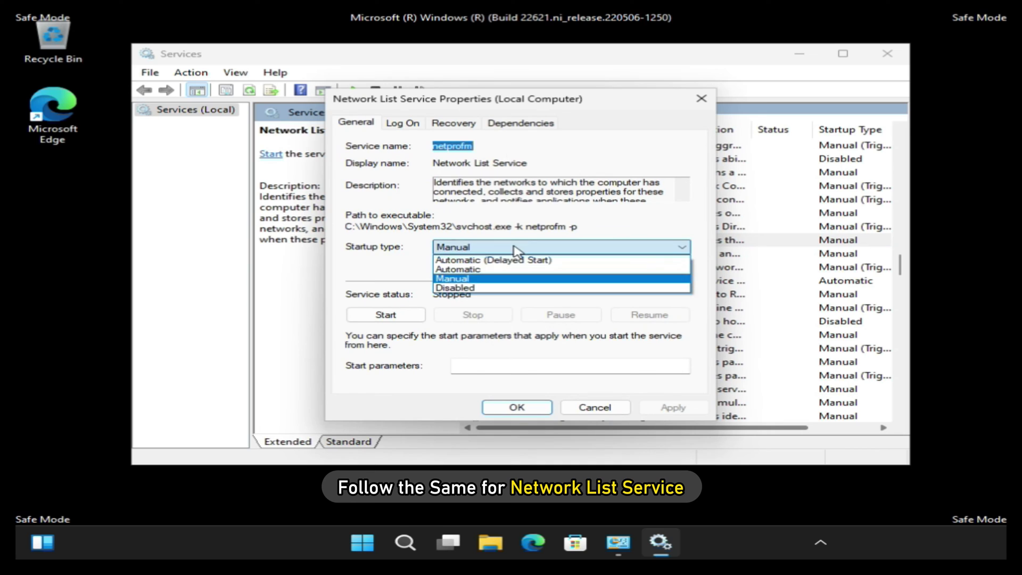
click(477, 288)
click(672, 408)
click(548, 411)
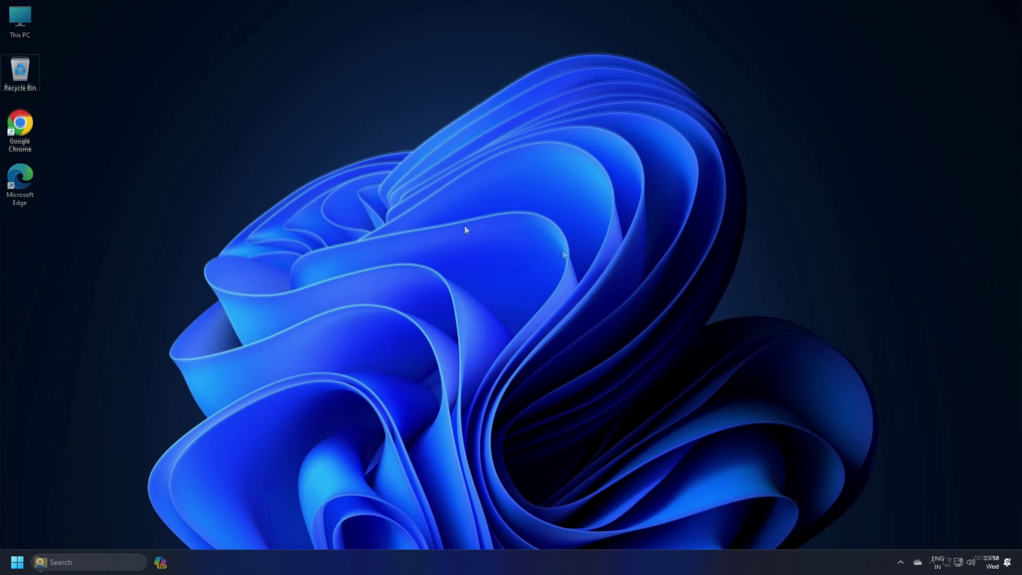
Open Control Panel from Windows Search and go to its Recovery page.
click(93, 565)
text(control panel)
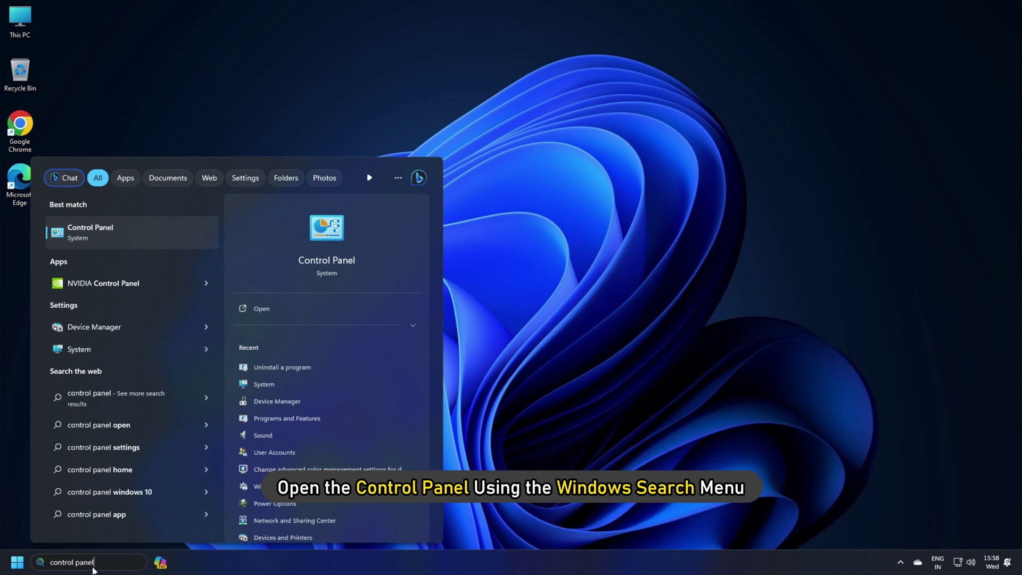
click(93, 237)
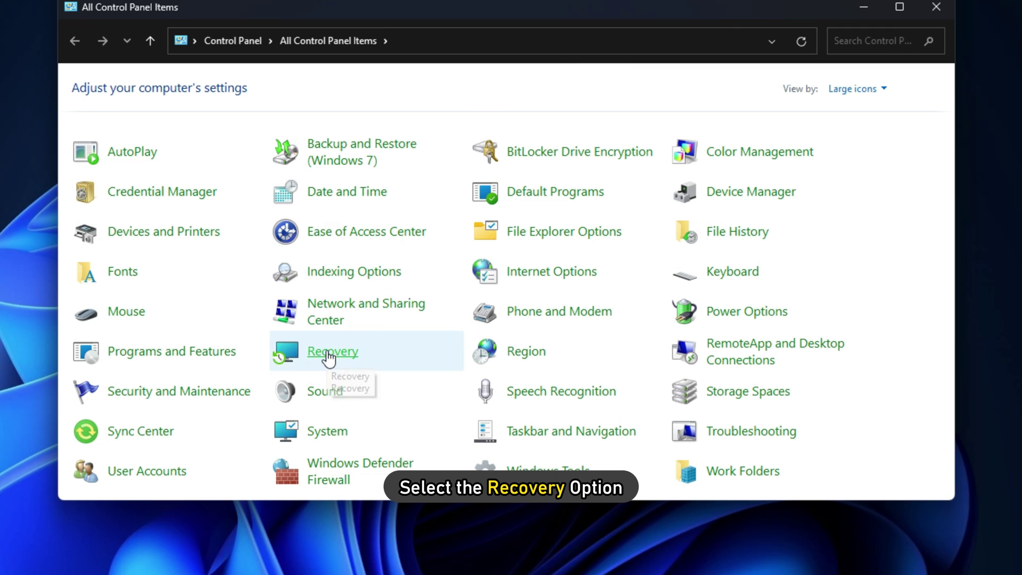
click(327, 352)
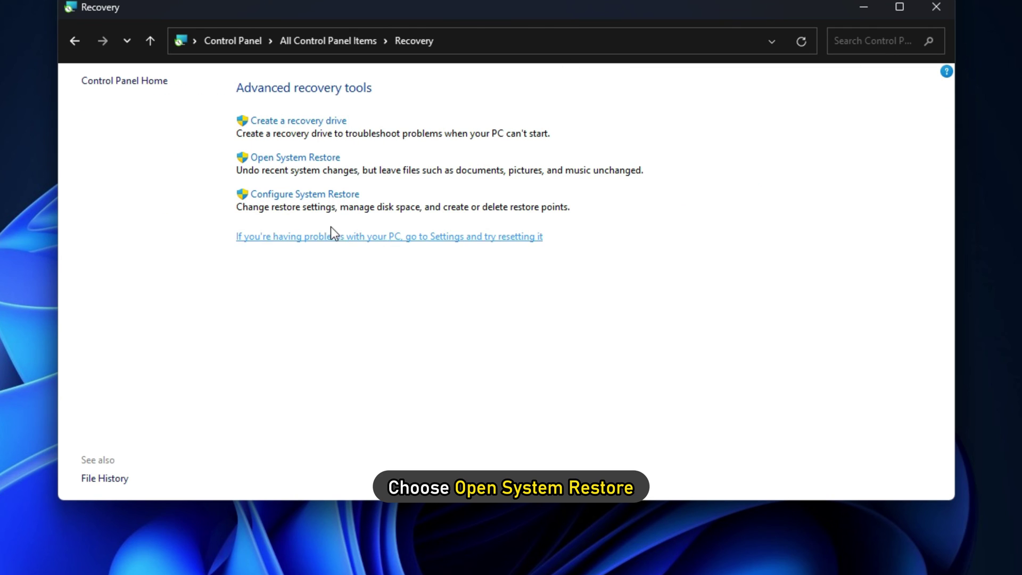
Start System Restore, choose the Tue 10:37:20 Windows Update restore point for Local Disk (C:).
click(297, 157)
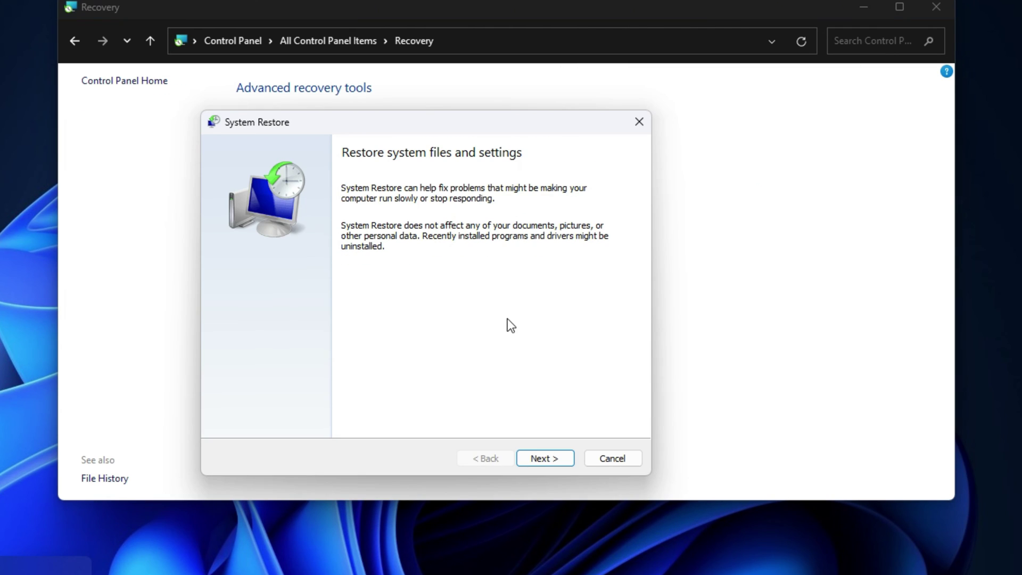
click(544, 458)
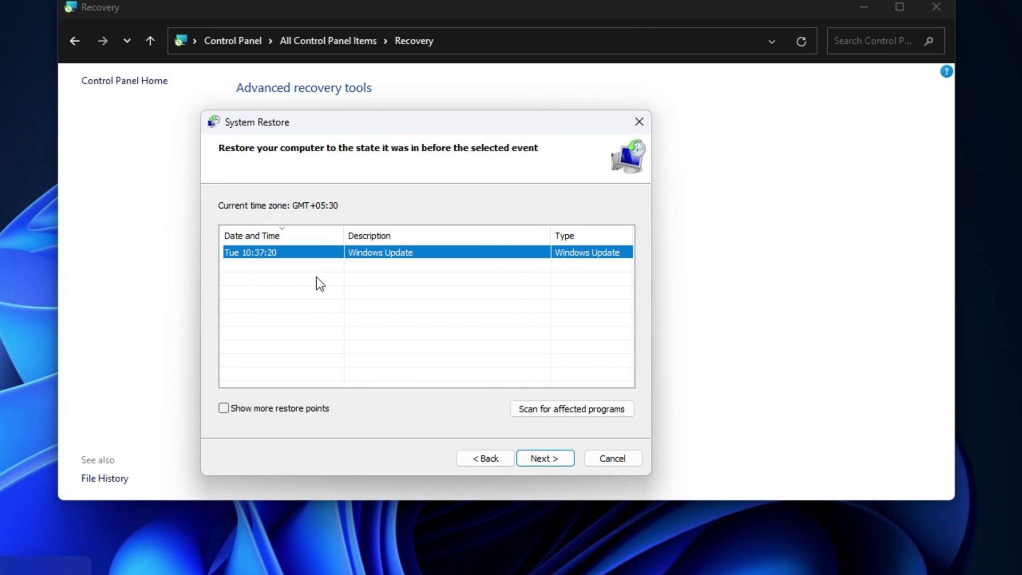
click(535, 461)
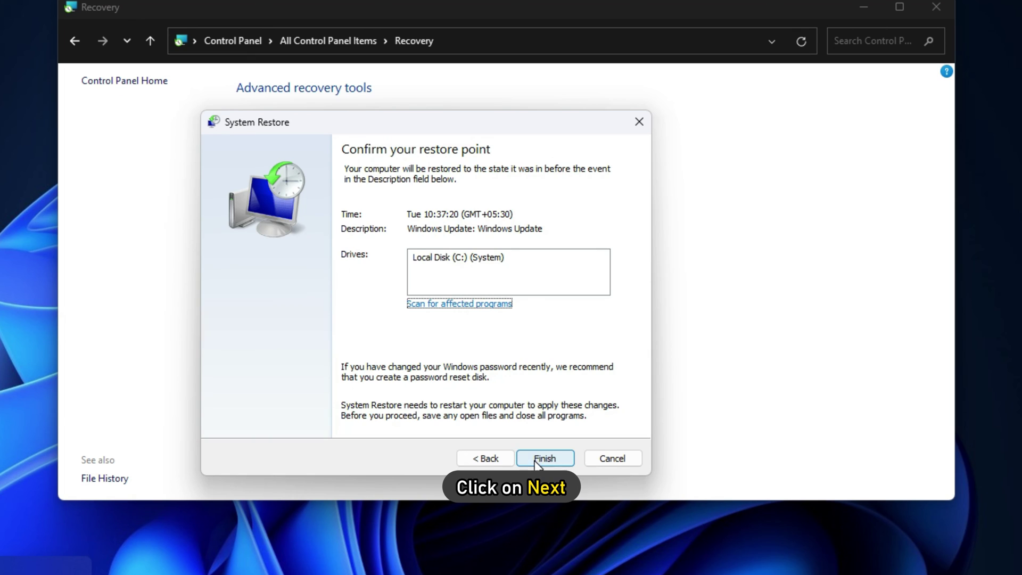
click(461, 260)
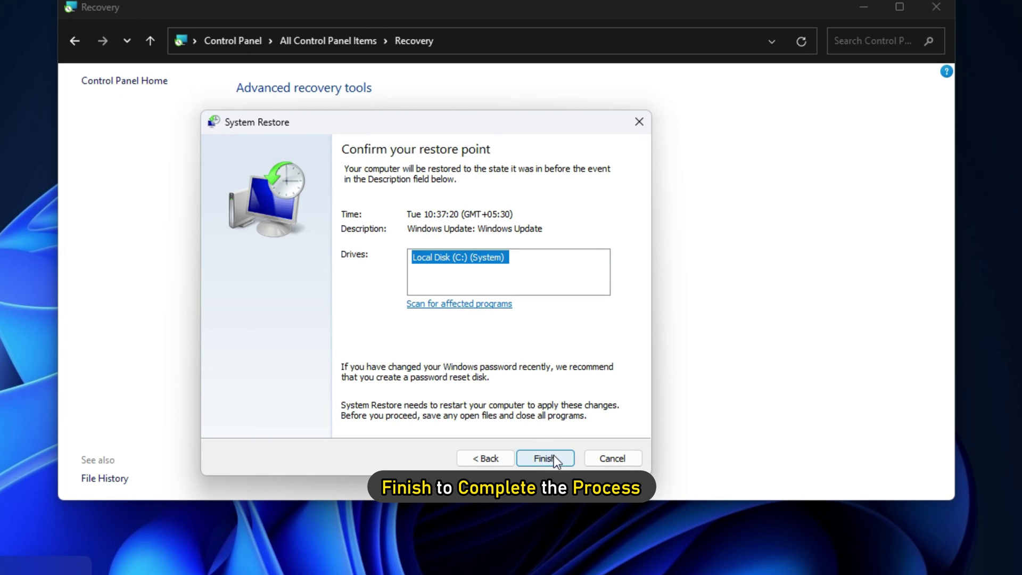